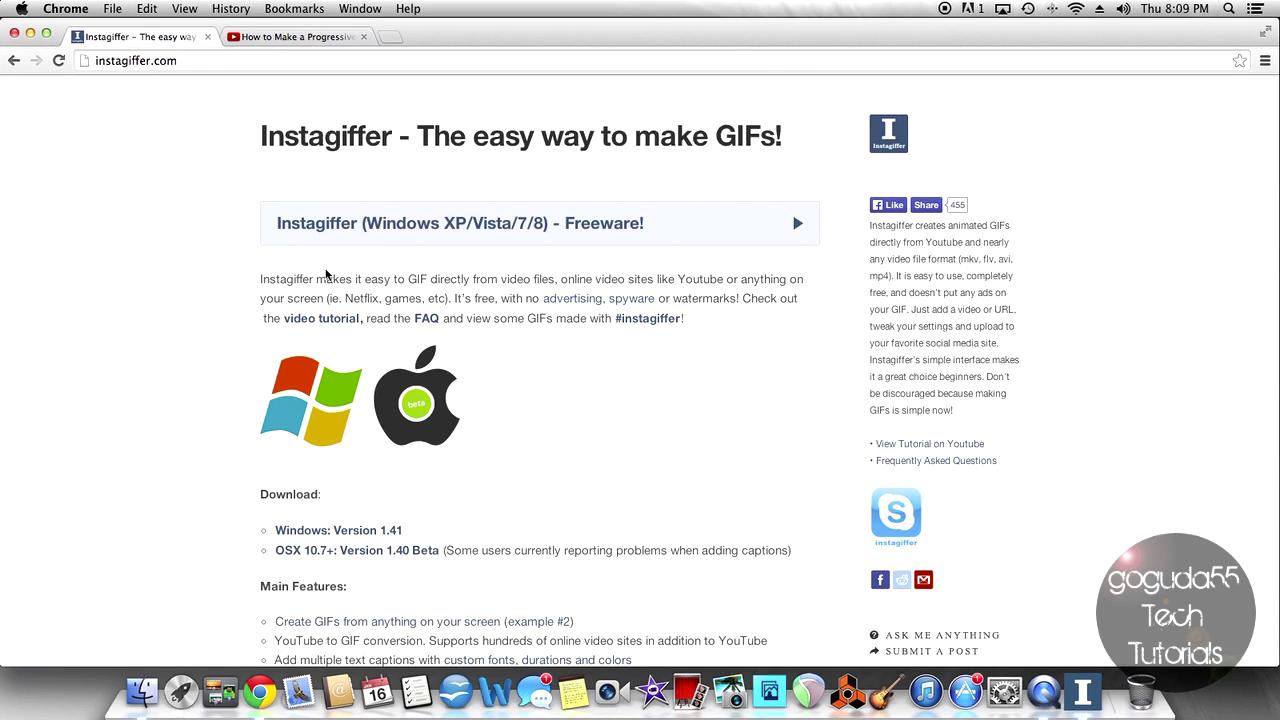
- Switch to the Chrome tab with the YouTube video 'How to Make a Progressive Trance Synth'
left_click(294, 37)
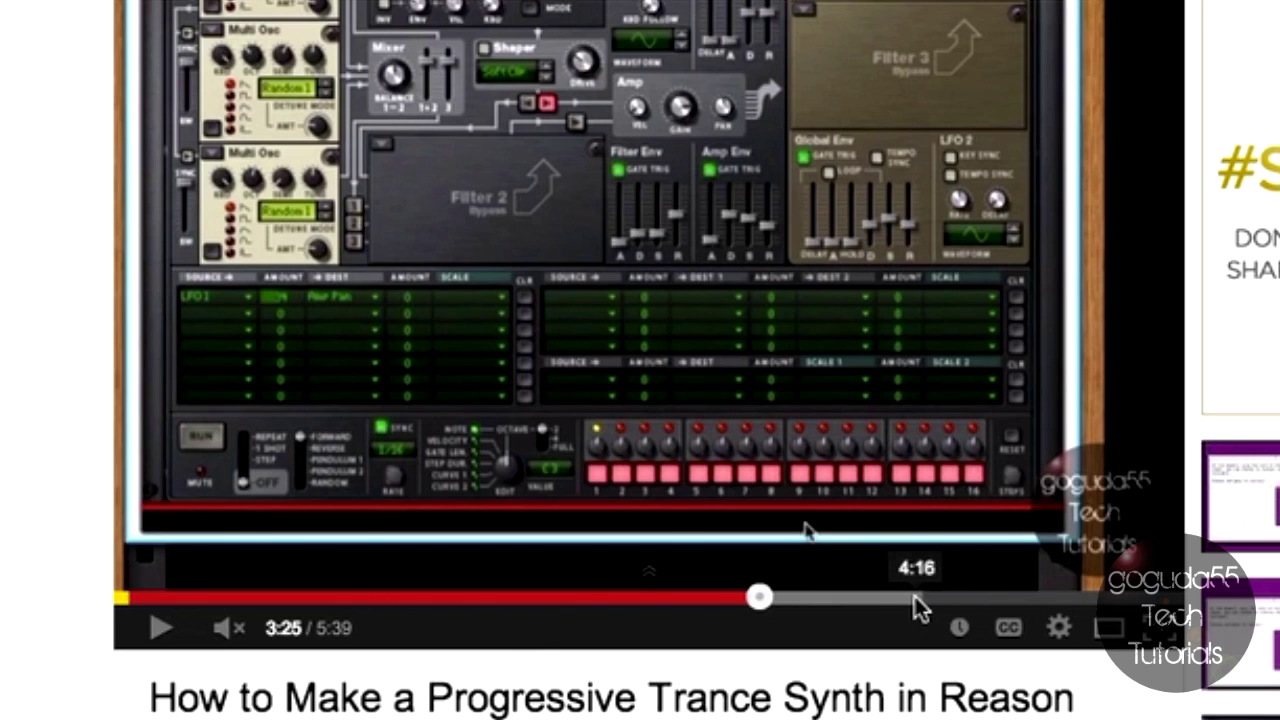
- Seek the video to 4:26 and select its web address in the address bar
left_click(913, 598)
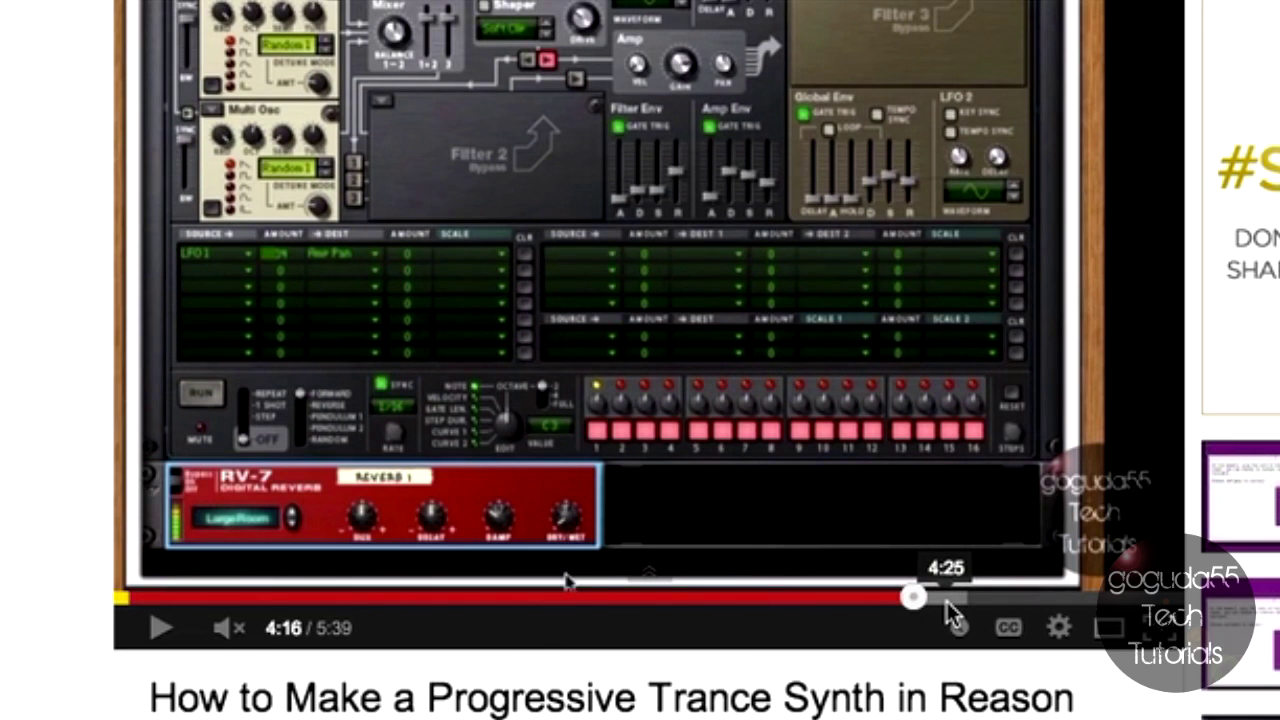
left_click(947, 598)
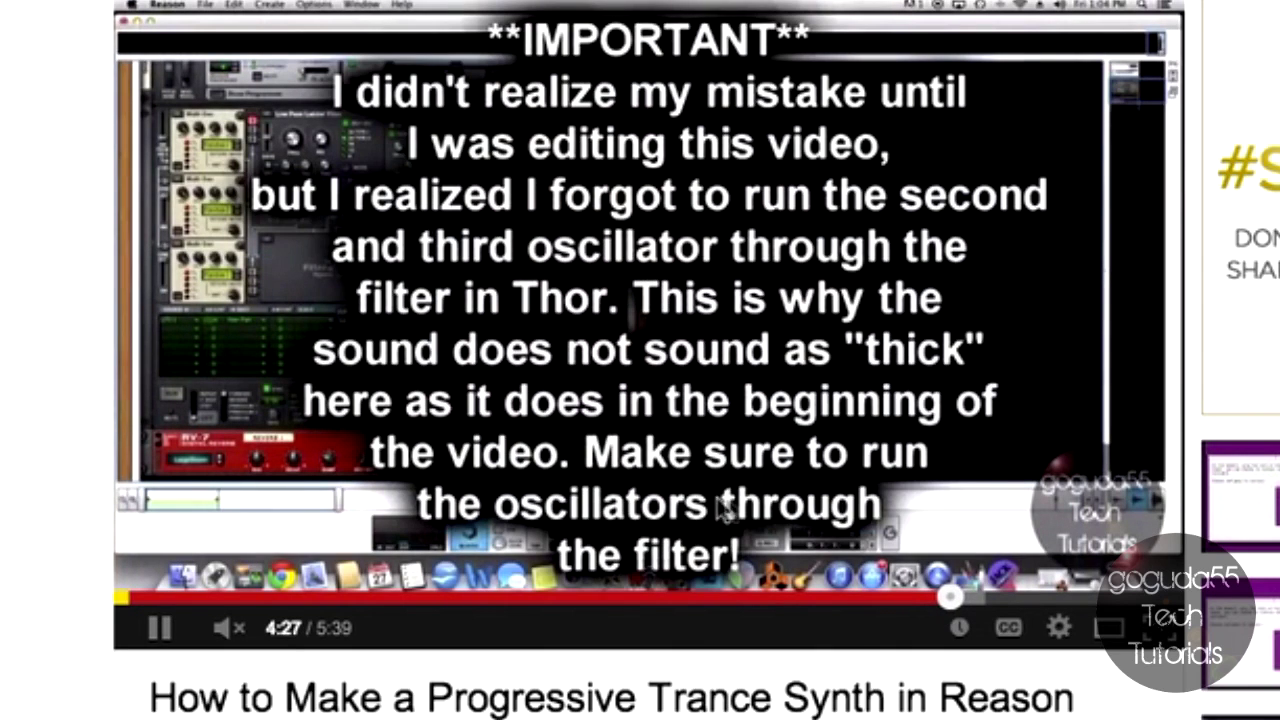
left_click(1005, 557)
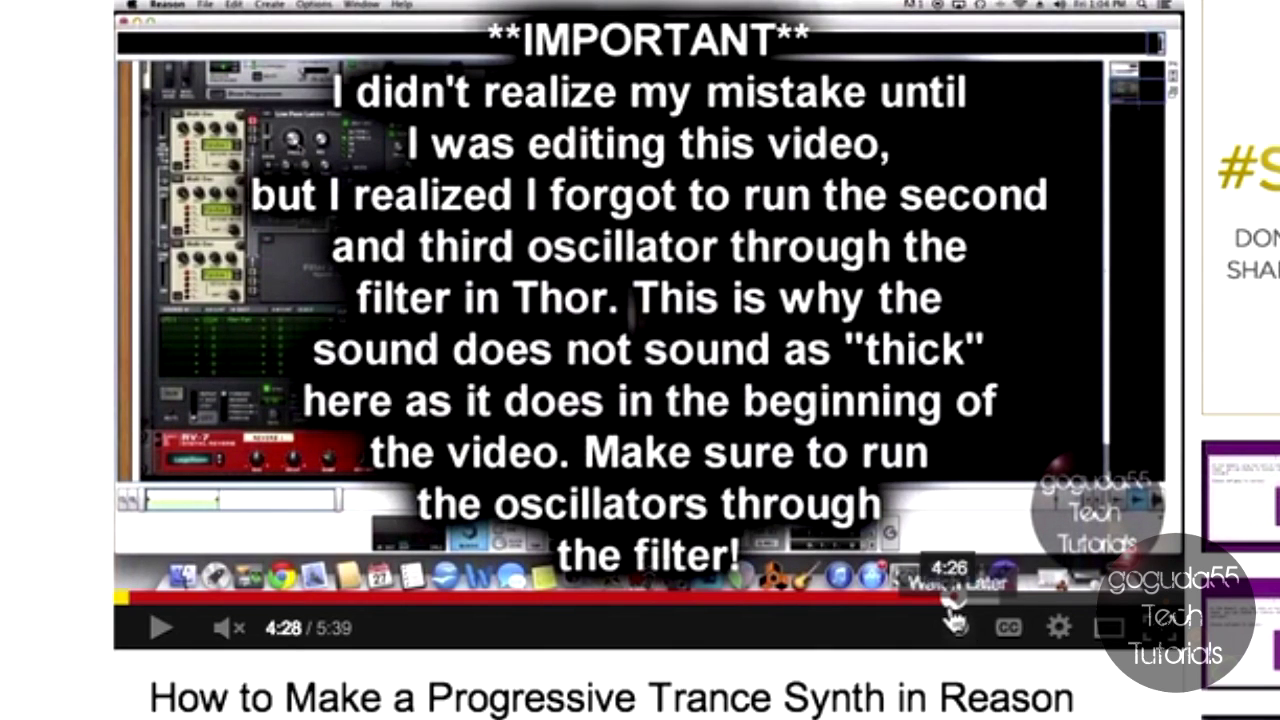
left_click(948, 598)
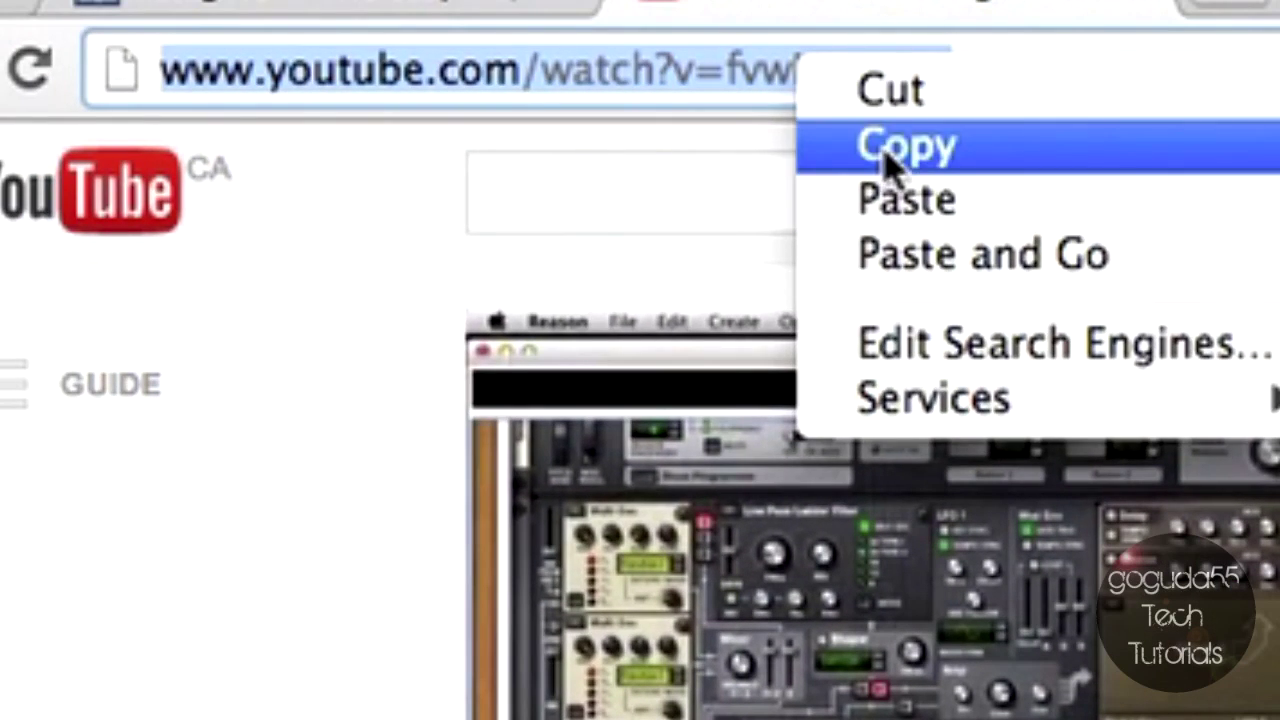
left_click(883, 150)
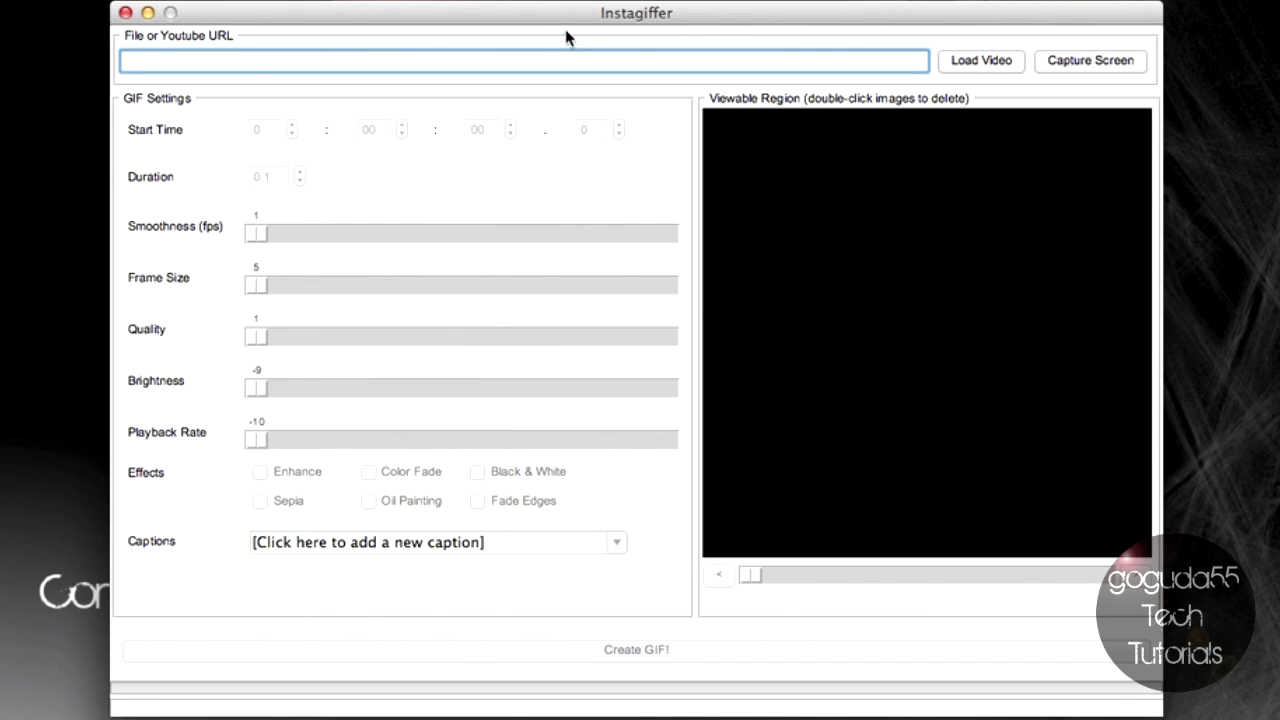
- Paste the YouTube link into the File or YouTube URL field and load the video
right_click(476, 50)
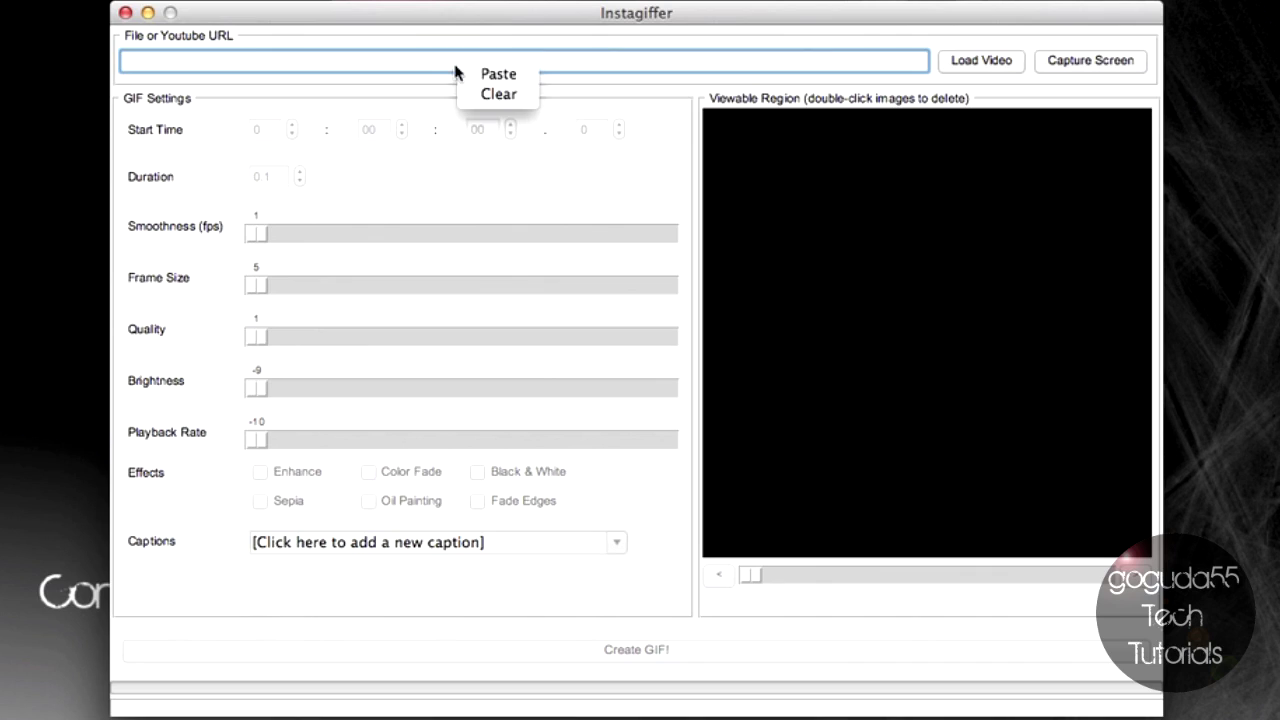
left_click(489, 80)
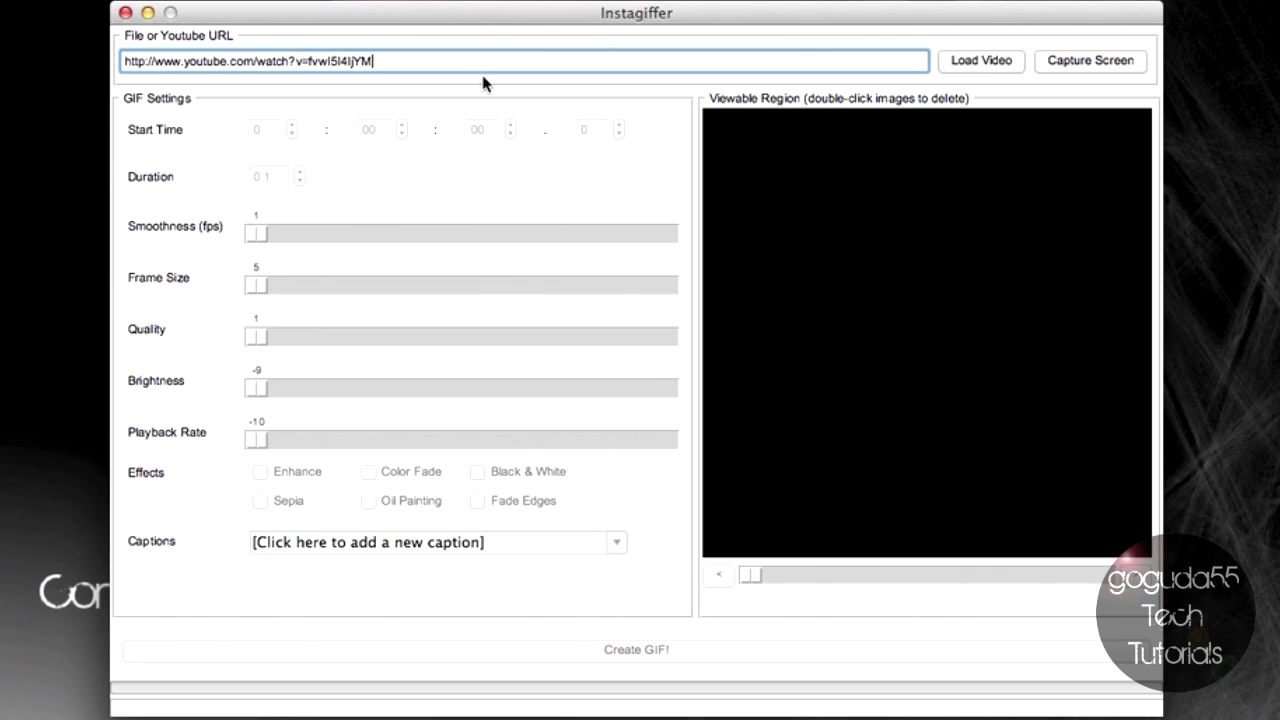
left_click(966, 68)
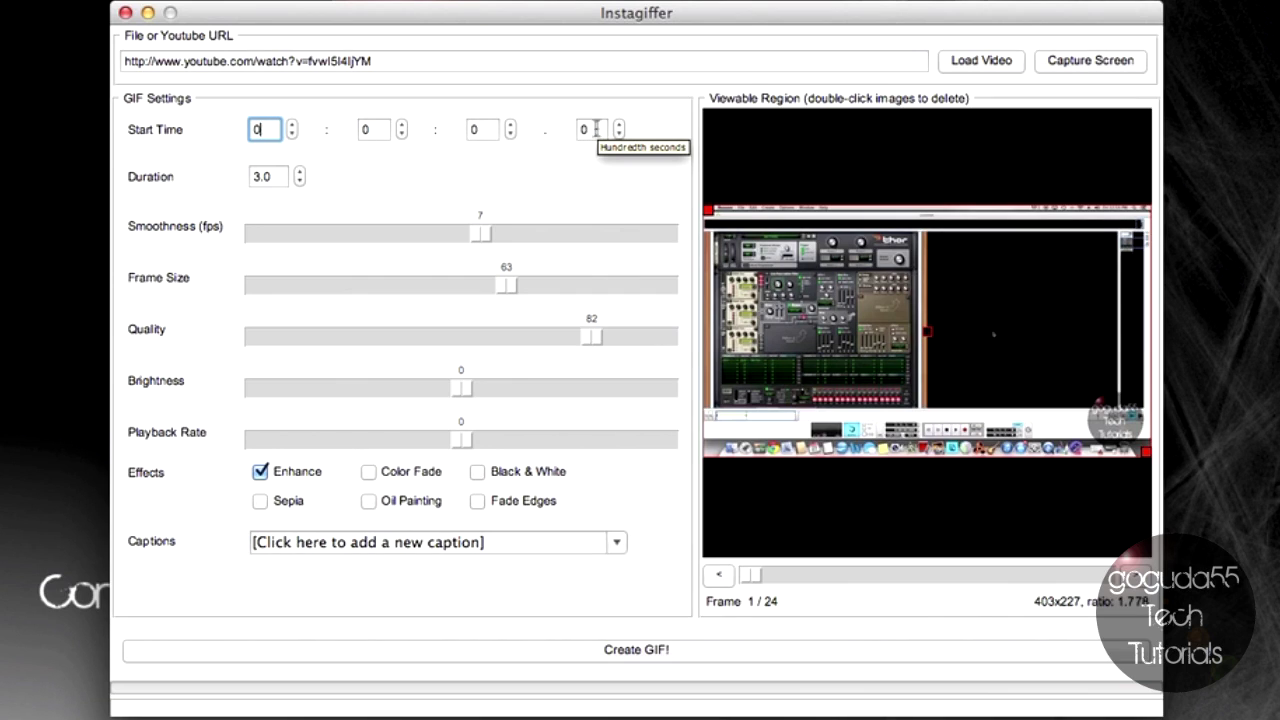
left_click(370, 128)
- Set the clip start time to 4 minutes 26 seconds
type("4")
key("Tab")
type("26")
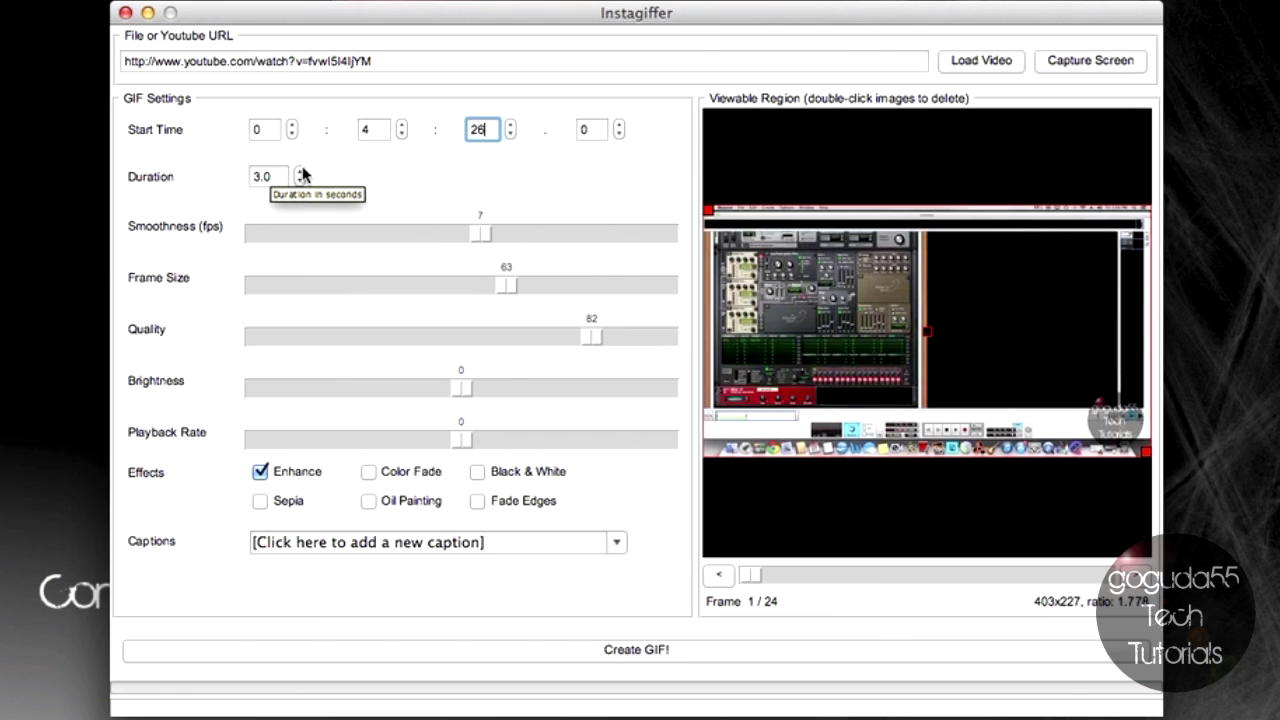
- Lengthen the clip duration to 5.0 seconds
left_click(301, 172)
left_click(301, 172)
left_click(301, 172)
left_click(301, 172)
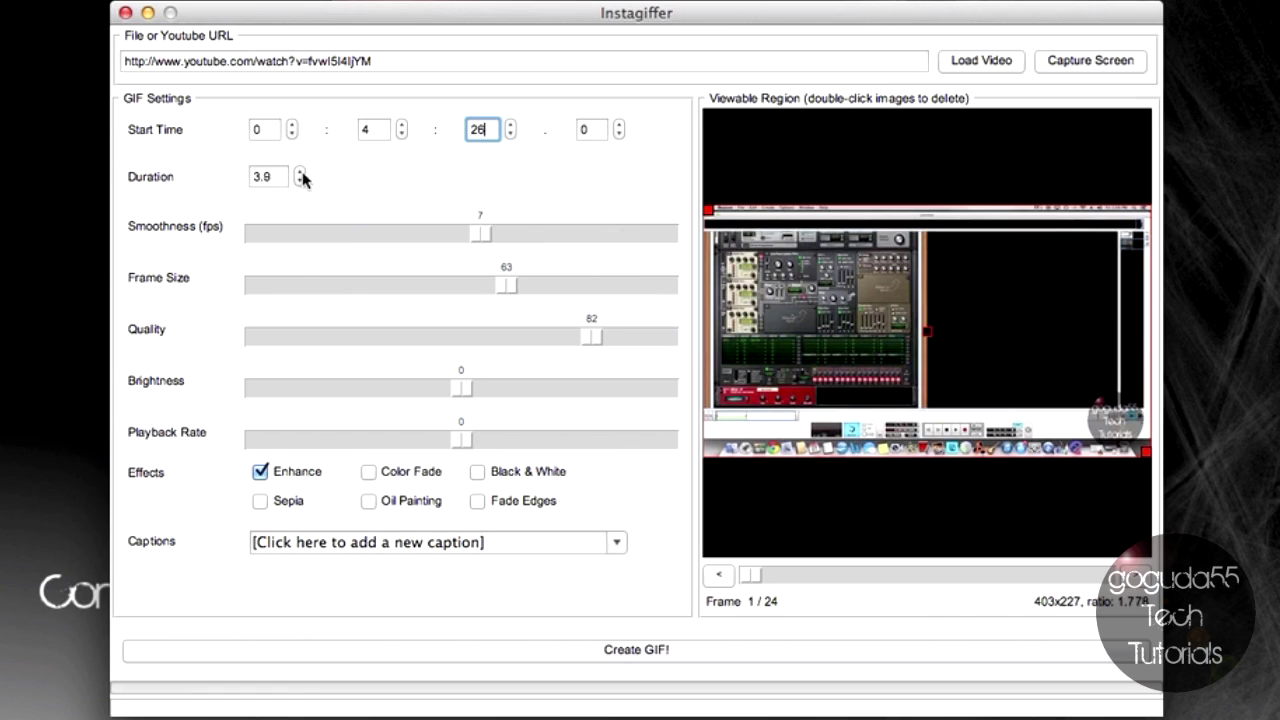
left_click(301, 172)
left_click(301, 172)
left_click(301, 172)
key("Return")
left_click(481, 234)
- Raise smoothness to 10 fps, skip captions, and keep the full 403x227 viewable region
left_click_drag(484, 232, 658, 239)
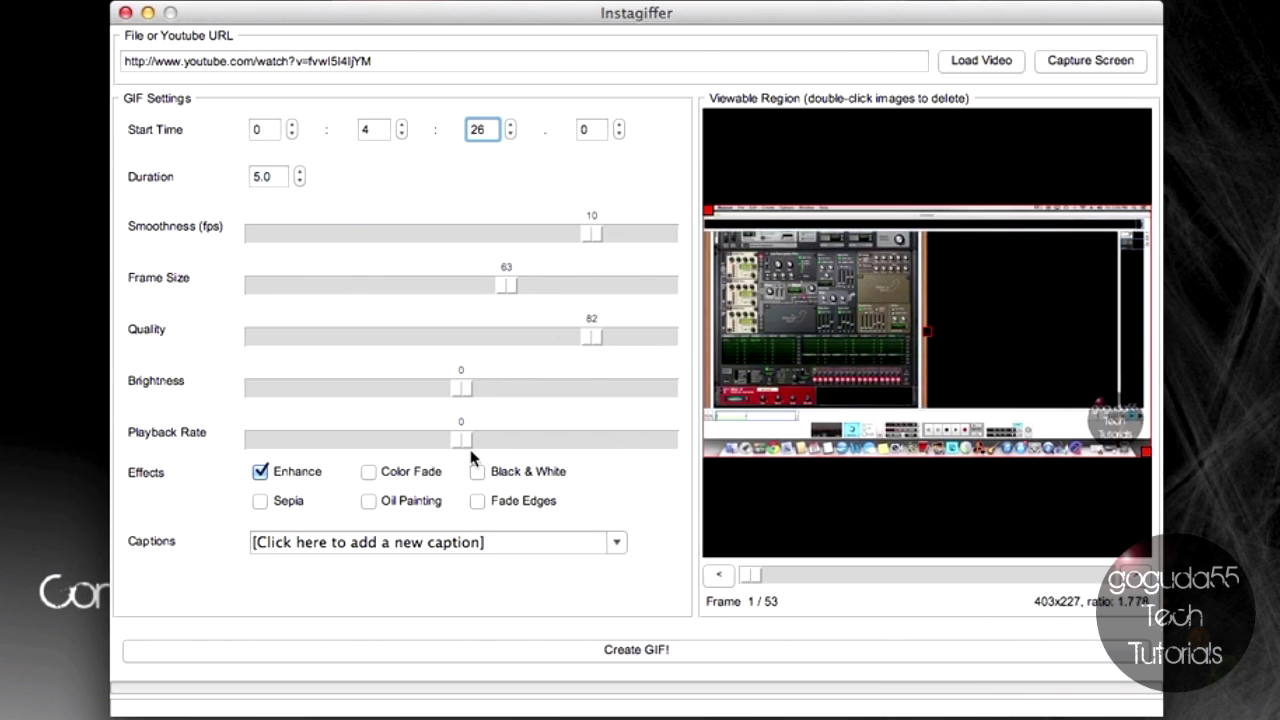
left_click(462, 541)
left_click(462, 543)
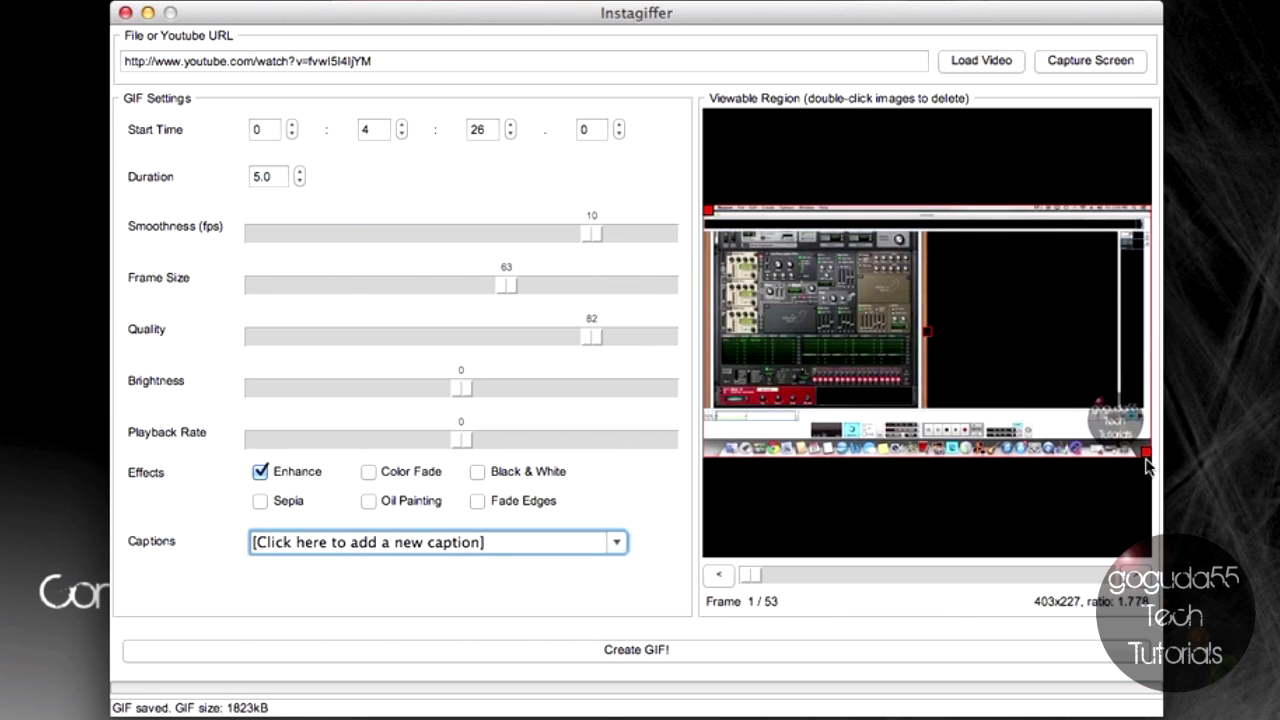
left_click_drag(1147, 459, 1066, 416)
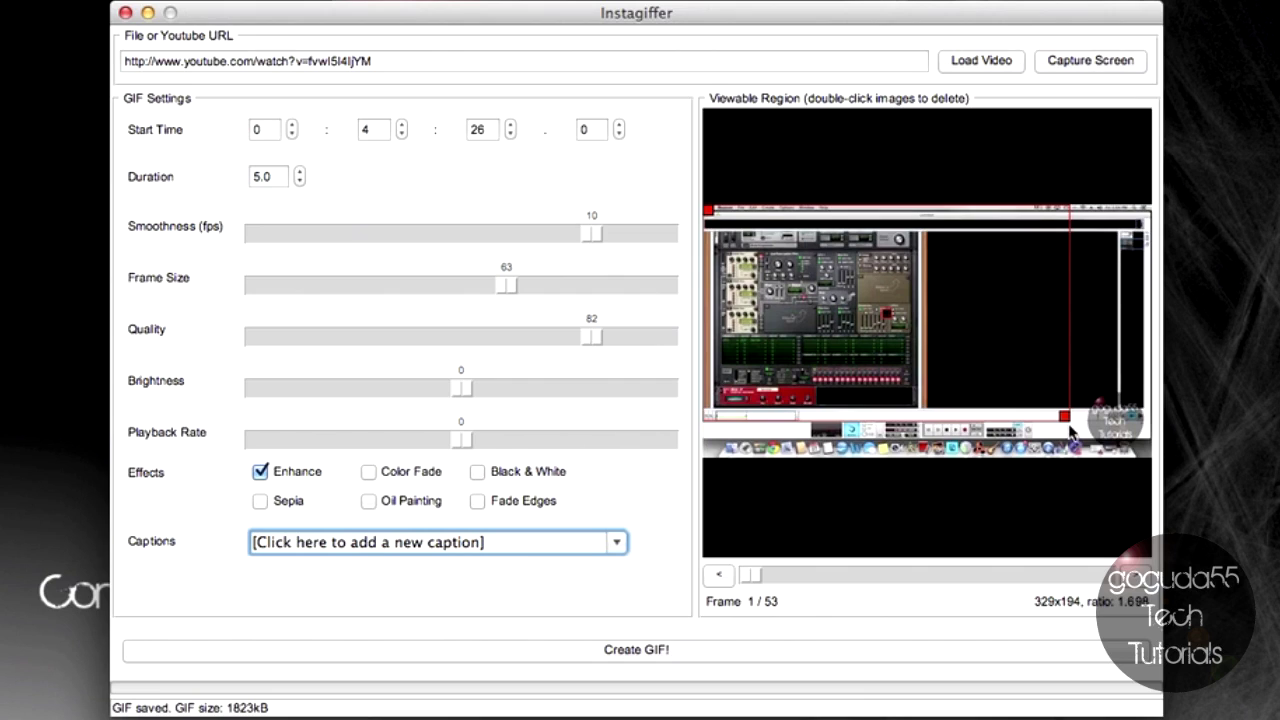
left_click_drag(1068, 418, 1140, 462)
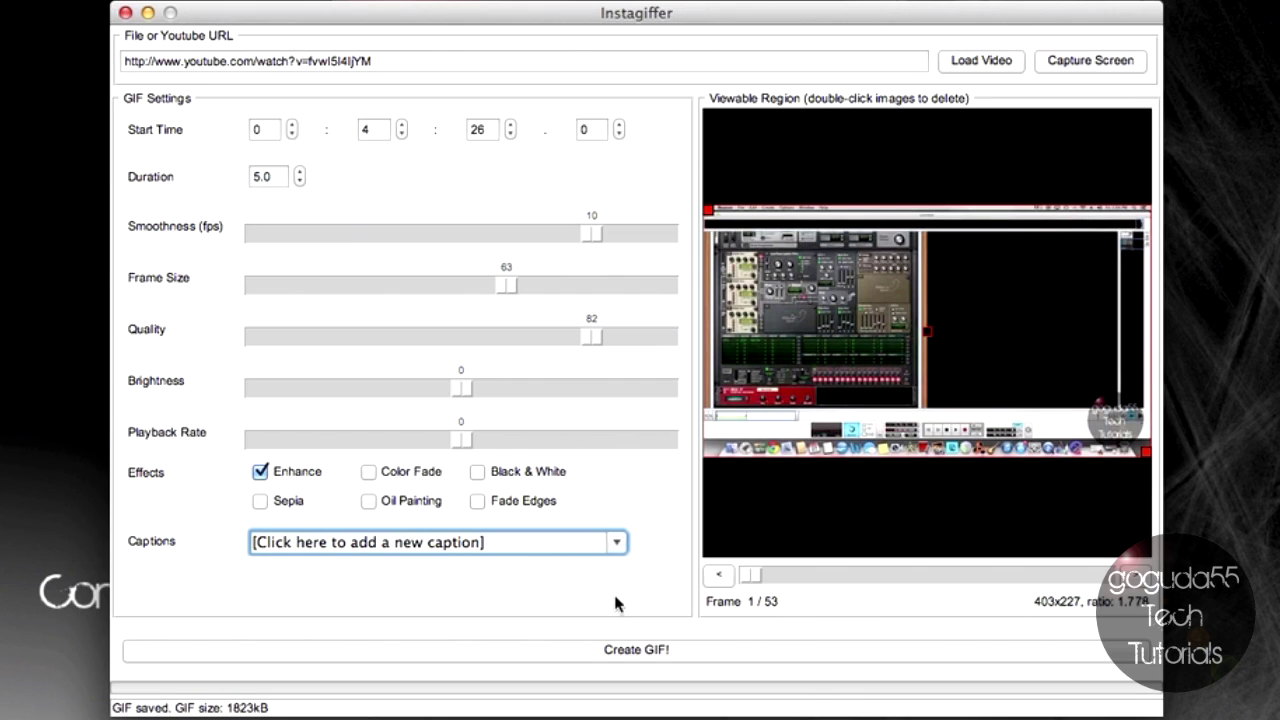
- Create the GIF as insta.gif and dismiss the Tumblr file-size warning
left_click(650, 647)
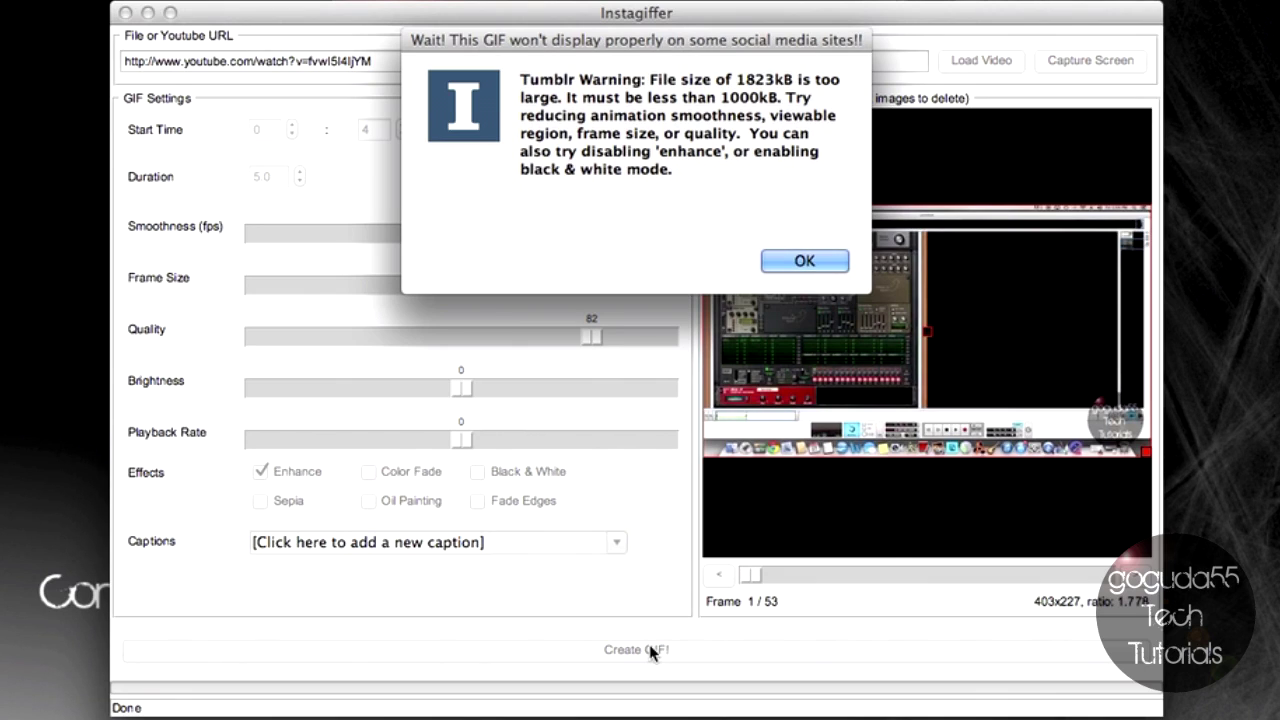
left_click(804, 261)
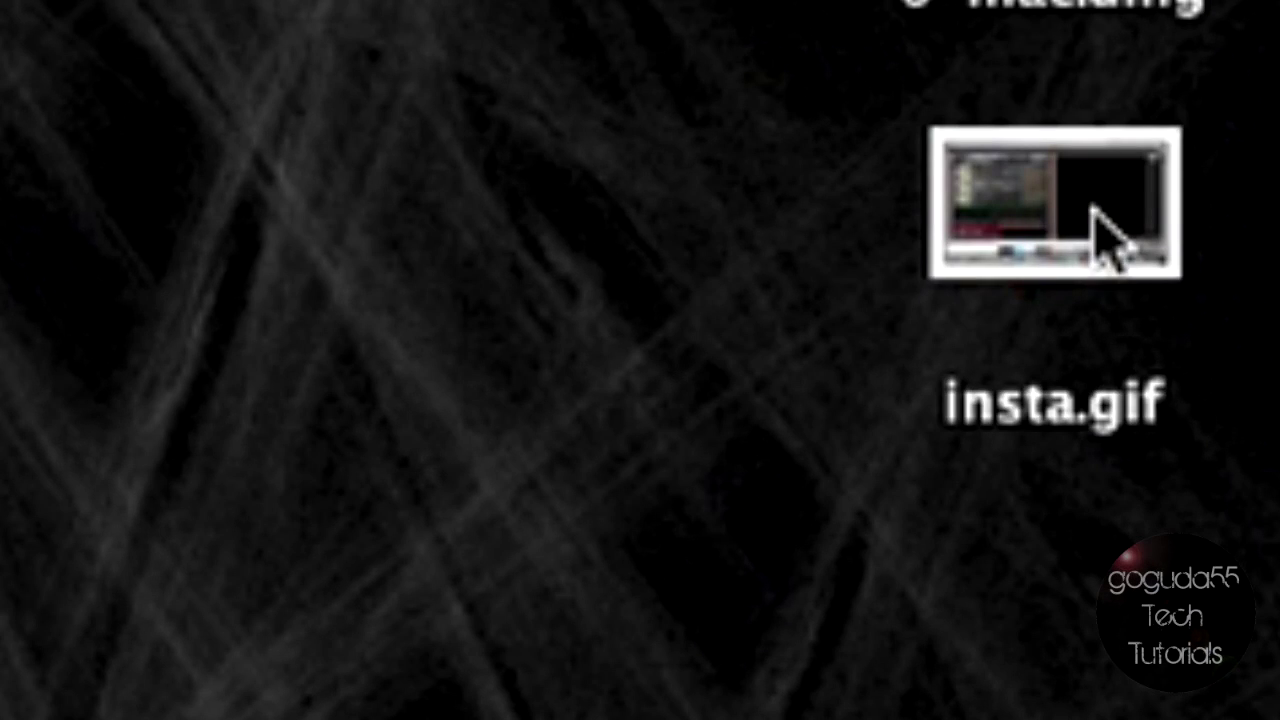
left_click(1095, 215)
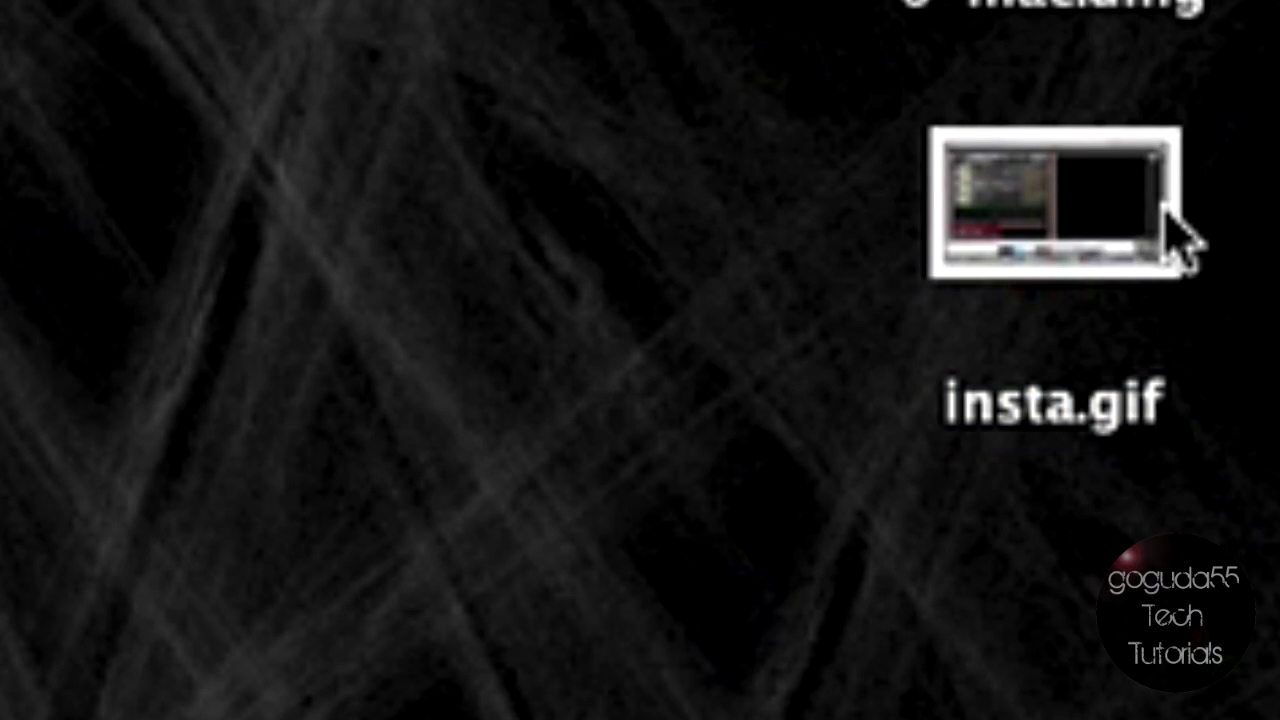